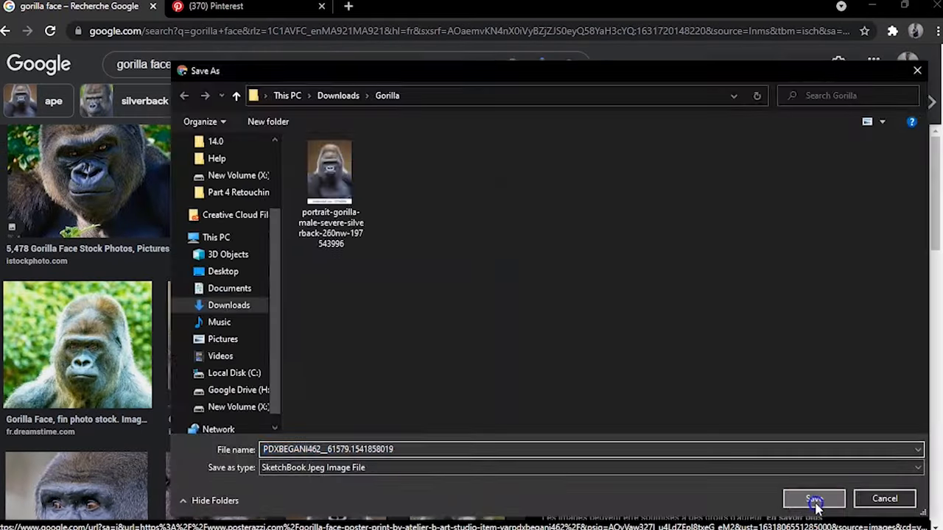
Save the Posterazzi gorilla face poster image and the Depositphotos silverback bust portrait to the Gorilla folder.
left_click(814, 501)
scroll(361, 288, "down", 10)
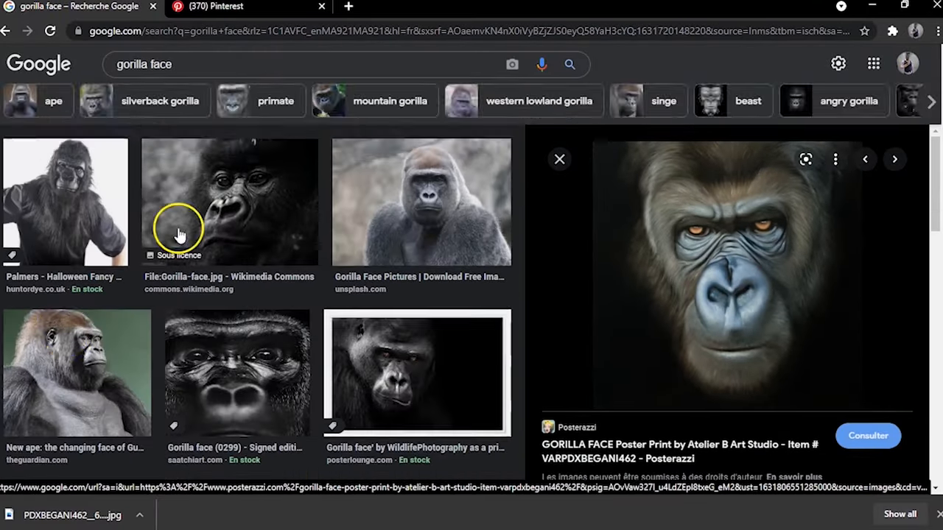
scroll(179, 235, "down", 10)
left_click(99, 257)
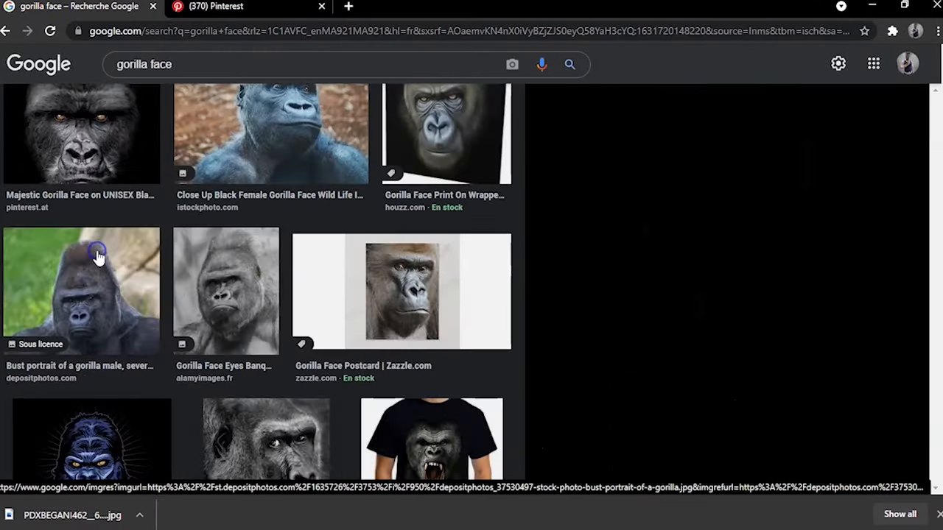
right_click(712, 195)
left_click(744, 361)
left_click(814, 500)
Browse further gorilla face results, previewing the Shutterstock portrait and the Best-Wallpaper front view.
scroll(323, 249, "down", 10)
scroll(324, 253, "down", 10)
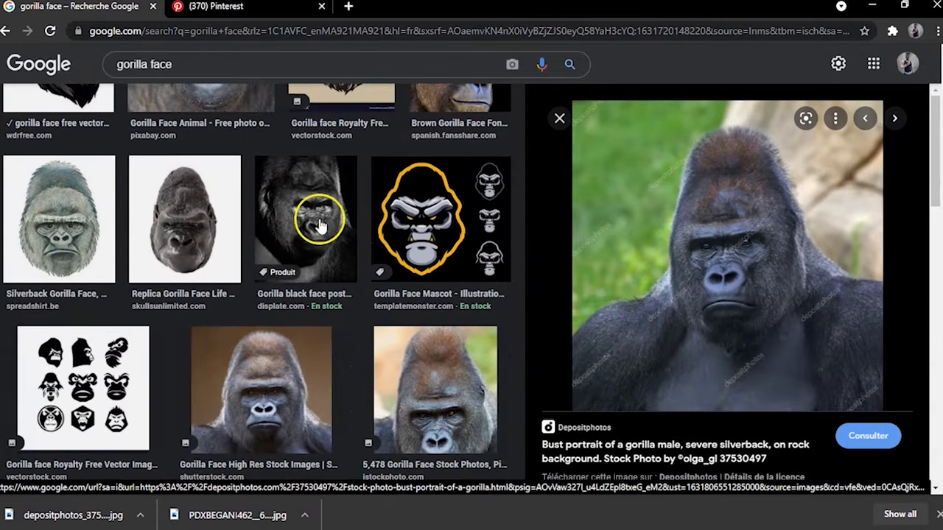
left_click(314, 229)
scroll(692, 267, "down", 3)
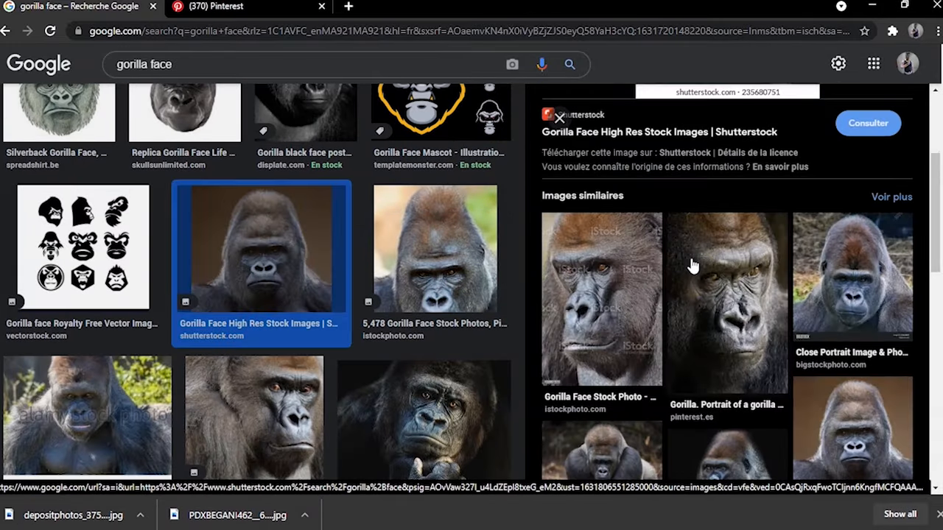
scroll(692, 268, "up", 3)
scroll(165, 328, "down", 9)
left_click(361, 243)
scroll(368, 243, "down", 3)
scroll(324, 251, "down", 10)
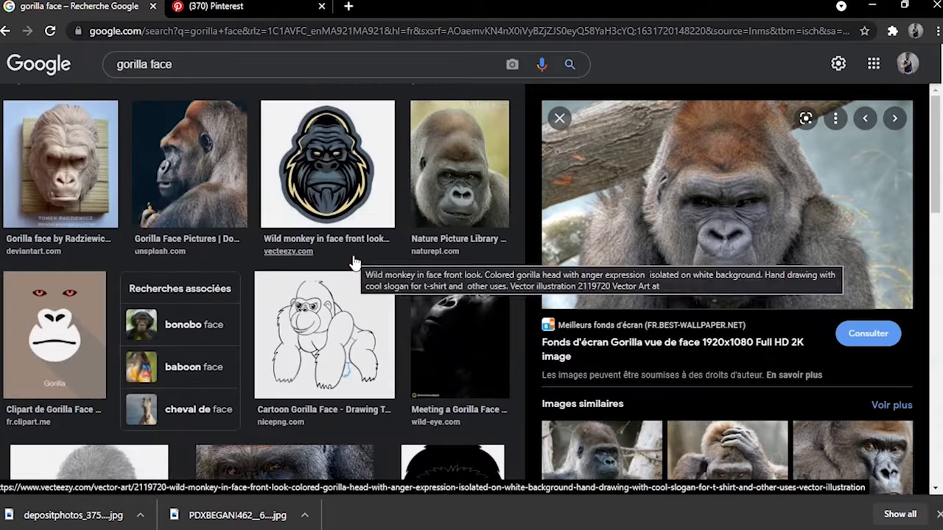
Open the NicePNG gorilla picture from the image results and save it as "images" in the Gorilla folder.
left_click(324, 331)
right_click(803, 206)
left_click(845, 355)
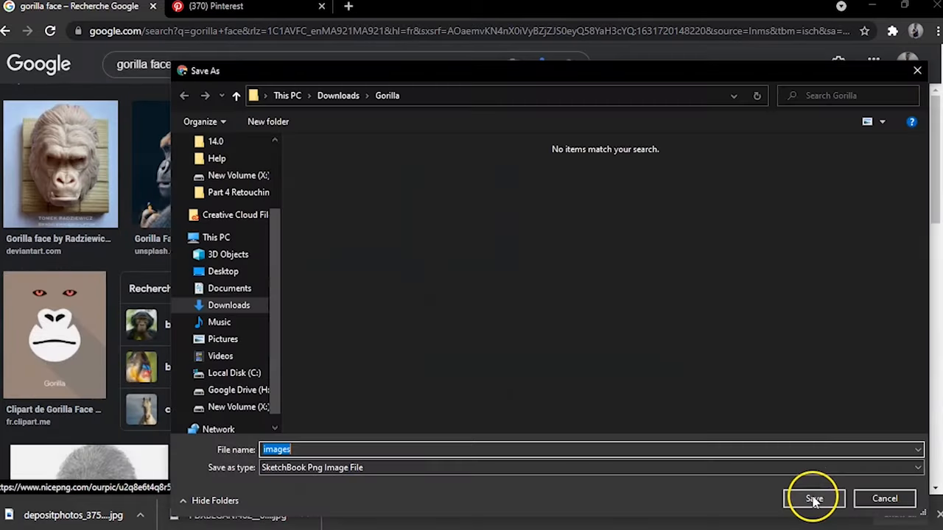
left_click(813, 497)
Open the flat black Adobe Stock "Gorilla" head logo and save it to the Gorilla folder.
scroll(295, 326, "down", 7)
left_click(425, 252)
right_click(749, 245)
left_click(785, 400)
left_click(815, 498)
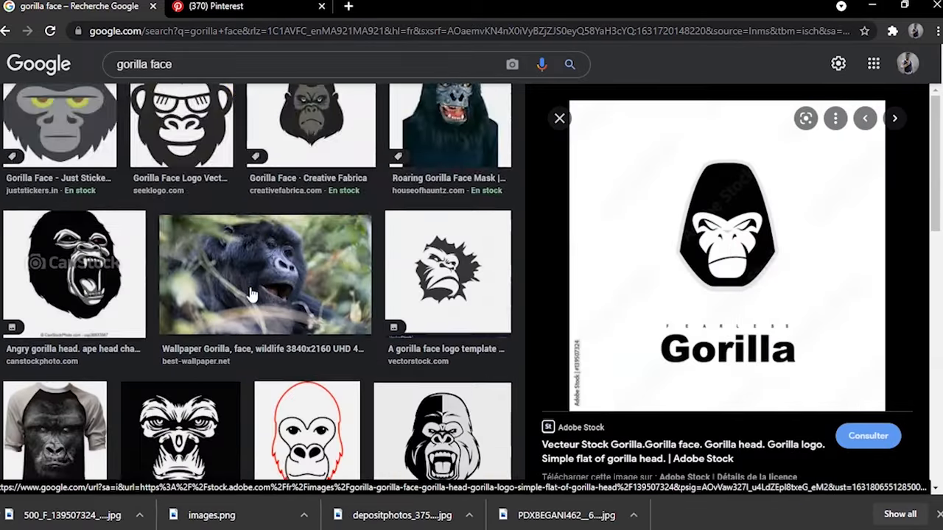
Open the Mad Cartoon Gorilla Face image from kindpng.com and save it to the Gorilla folder.
left_click(442, 302)
right_click(763, 221)
left_click(829, 368)
left_click(815, 498)
Open the NicePNG half-black, half-white roaring gorilla face and save the image.
scroll(659, 362, "down", 10)
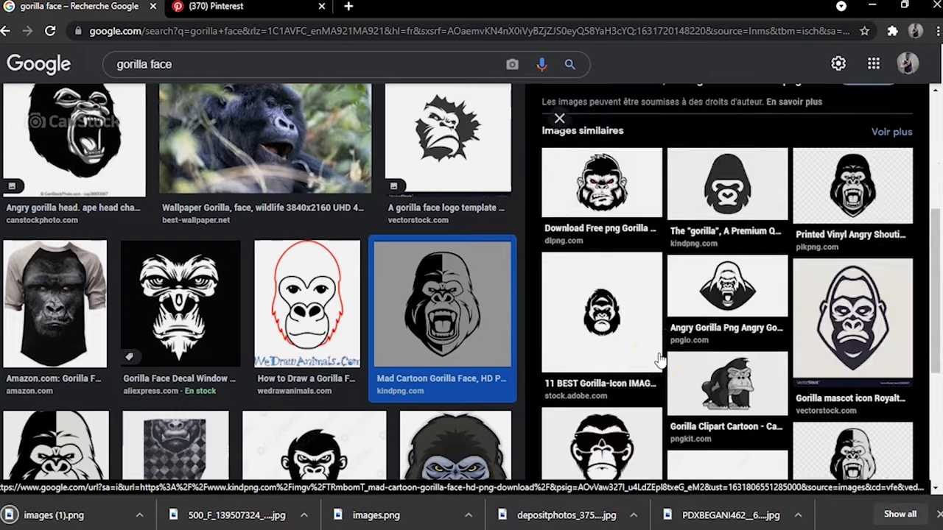
scroll(478, 347, "down", 5)
left_click(38, 207)
right_click(712, 251)
left_click(790, 418)
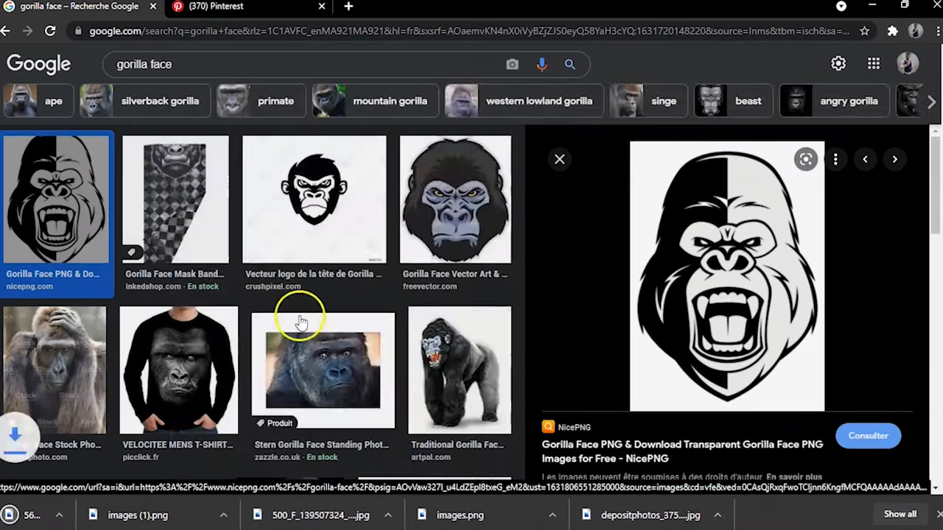
Examine more gorilla results, including the Drawing Tutorials 101 line drawing and the Unsplash portrait.
scroll(300, 313, "down", 10)
left_click(413, 291)
right_click(658, 238)
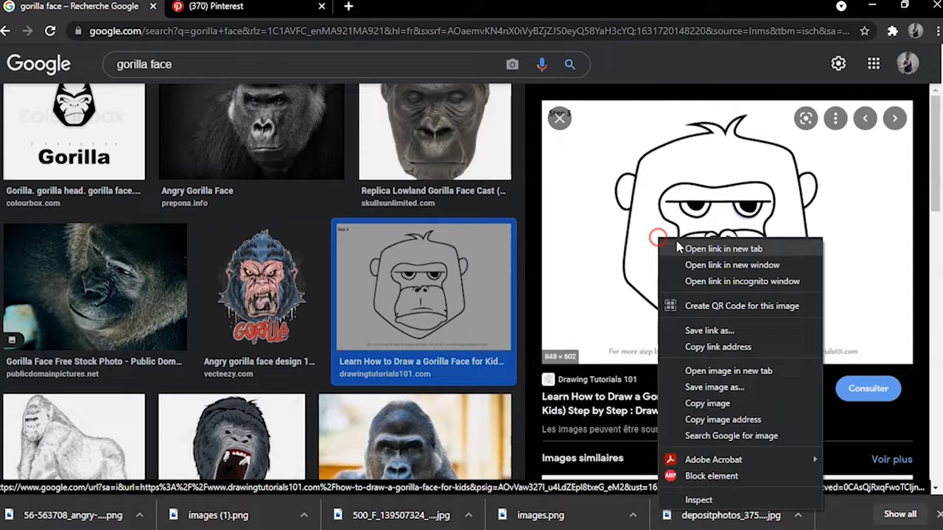
left_click(534, 257)
scroll(255, 273, "down", 15)
scroll(145, 248, "up", 2)
scroll(145, 248, "down", 5)
left_click(317, 203)
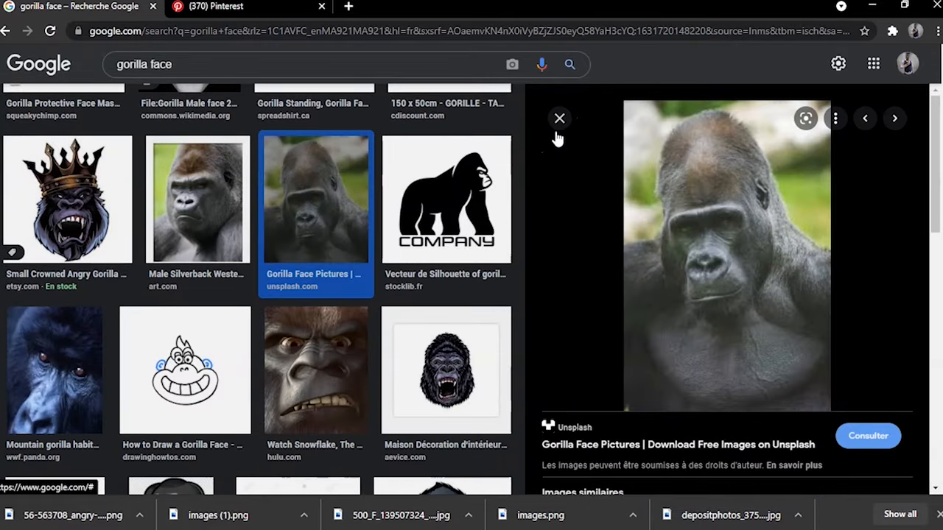
scroll(272, 235, "down", 4)
scroll(268, 249, "up", 4)
Open the Stocklib gorilla silhouette logo with the word COMPANY and save the image.
left_click(447, 202)
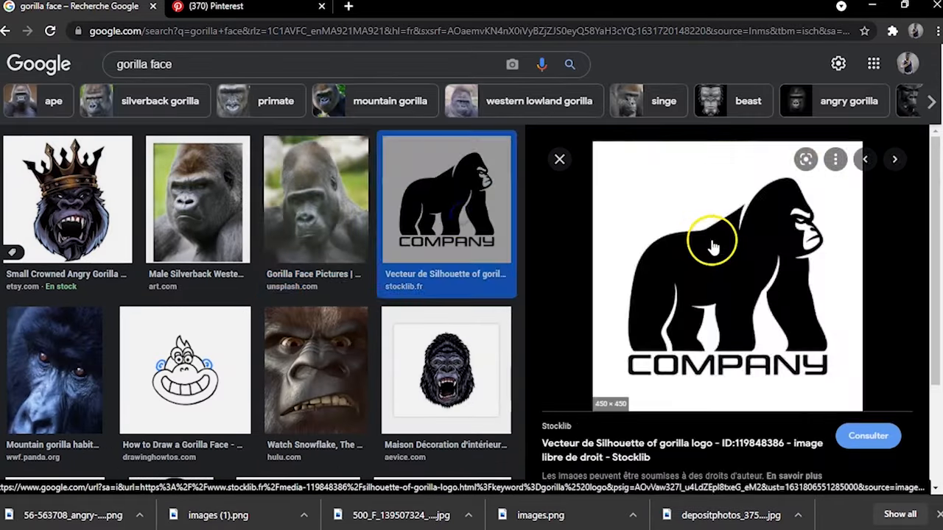
right_click(711, 239)
left_click(759, 375)
left_click(815, 499)
Browse further down the gorilla image results and preview one more picture.
scroll(316, 324, "down", 12)
scroll(308, 301, "down", 10)
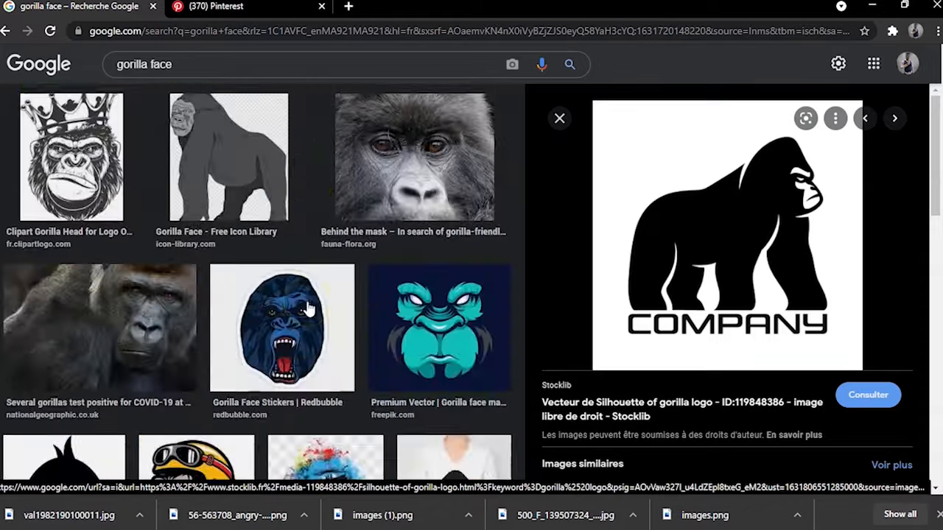
left_click(470, 278)
scroll(250, 301, "down", 5)
Switch to the open Pinterest page and search it for "gorilla face".
left_click(216, 7)
left_click(418, 74)
type("face")
key("Return")
Look through the Pinterest gorilla face pins, opening the dark frontal portrait from flickr.com and returning to the results.
scroll(423, 207, "down", 10)
left_click(140, 221)
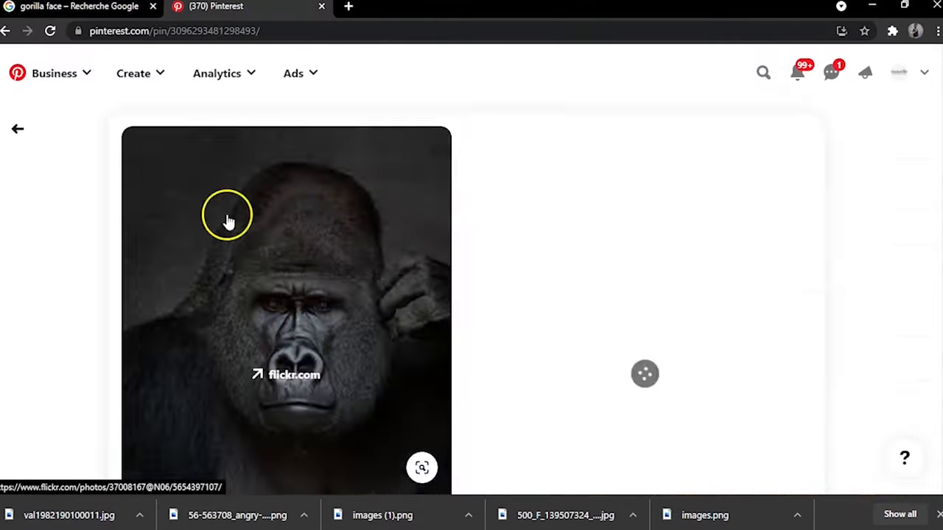
right_click(246, 205)
left_click(6, 31)
scroll(3, 257, "down", 4)
scroll(7, 257, "up", 4)
left_click(161, 199)
scroll(16, 258, "down", 3)
scroll(15, 255, "down", 6)
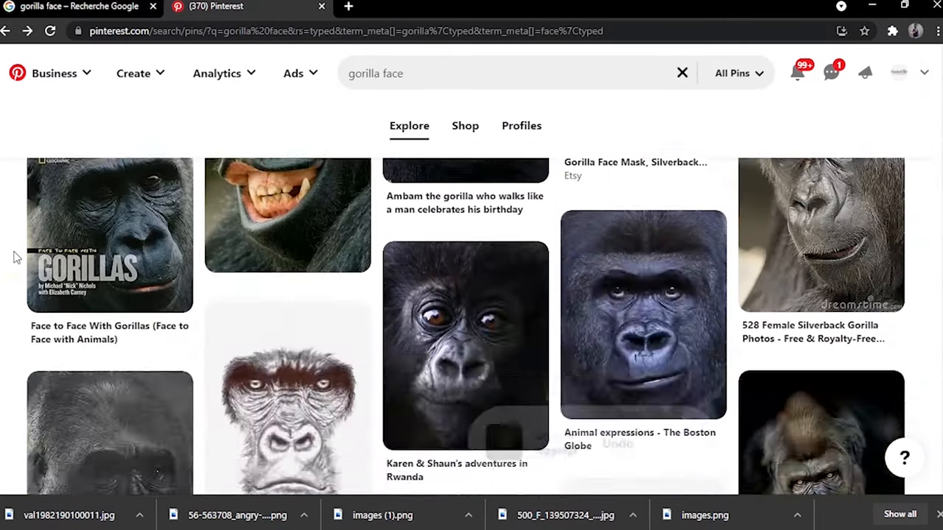
Change the Pinterest search to "gorilla full body".
double_click(390, 73)
type("full body")
key("Return")
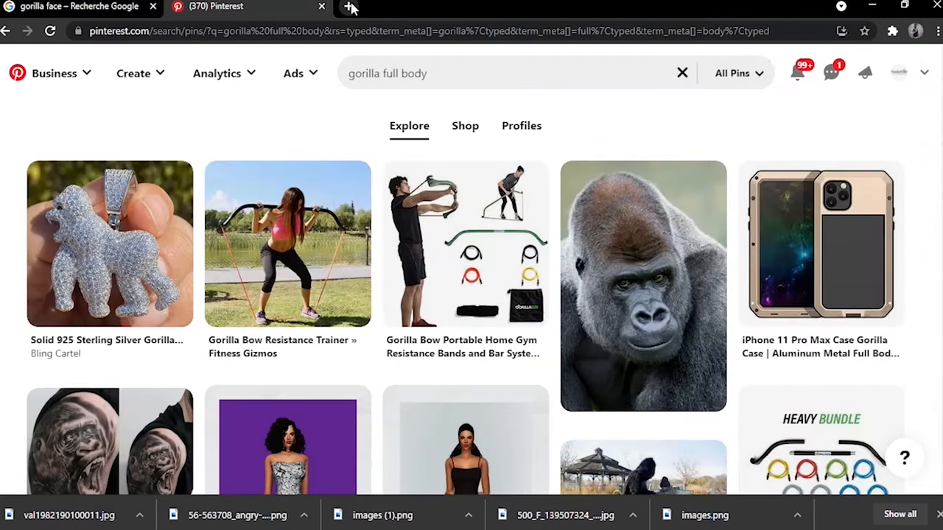
Return to the Google results and search for gorilla HD pictures.
left_click(79, 7)
double_click(140, 79)
type("hd pictures")
key("Return")
Open the Unsplash gorilla photos page from the web results and dismiss the browser's download list.
left_click(135, 120)
scroll(358, 236, "down", 5)
left_click(204, 170)
scroll(204, 170, "down", 3)
left_click(936, 515)
scroll(246, 269, "down", 20)
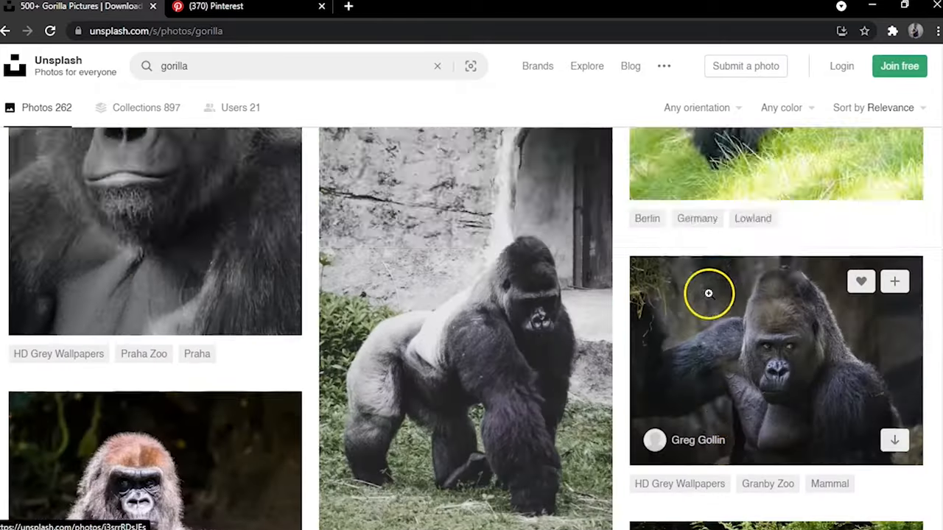
Download the Unsplash photo of the gorilla on all fours on grass and dismiss the thank-you message.
scroll(710, 292, "up", 1)
left_click(479, 317)
left_click(819, 99)
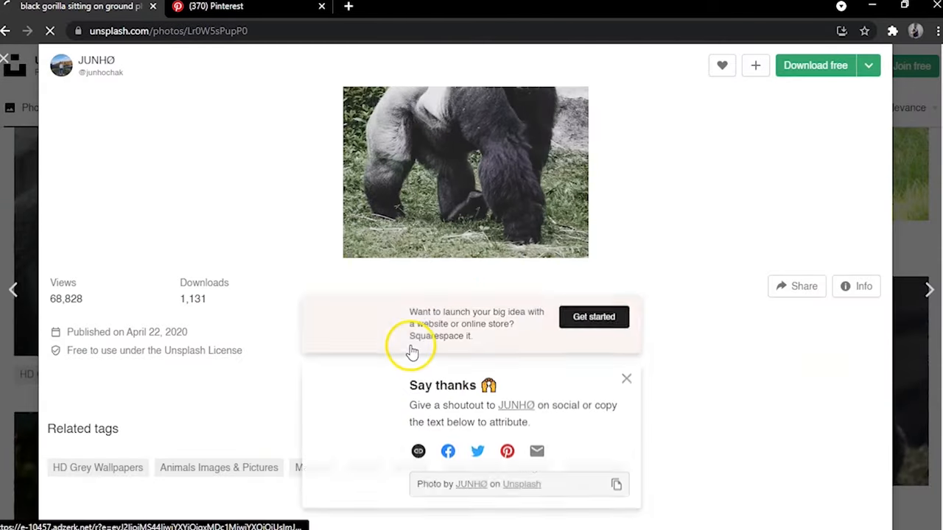
scroll(663, 243, "down", 10)
left_click(626, 338)
Open the related photo of the black gorilla on green grass and download it.
scroll(515, 329, "down", 5)
scroll(515, 331, "down", 15)
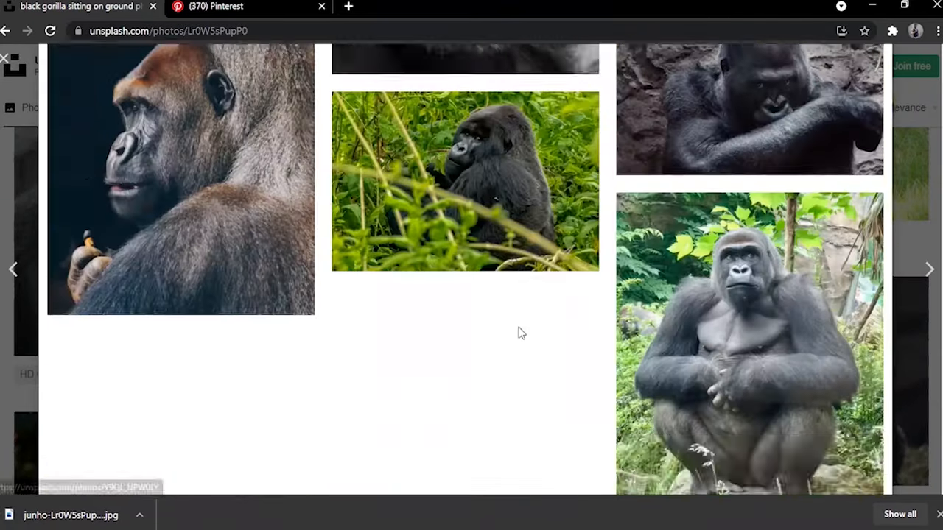
left_click(454, 174)
left_click(842, 88)
scroll(621, 295, "down", 10)
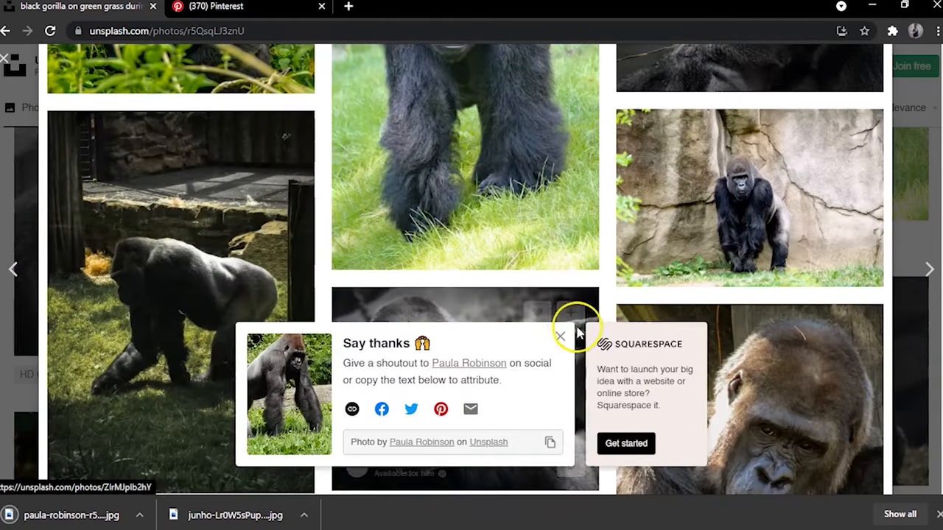
Open the related photo of the black gorilla standing by the rocks and save its image.
left_click(772, 126)
right_click(527, 225)
left_click(564, 259)
left_click(813, 498)
scroll(386, 248, "down", 15)
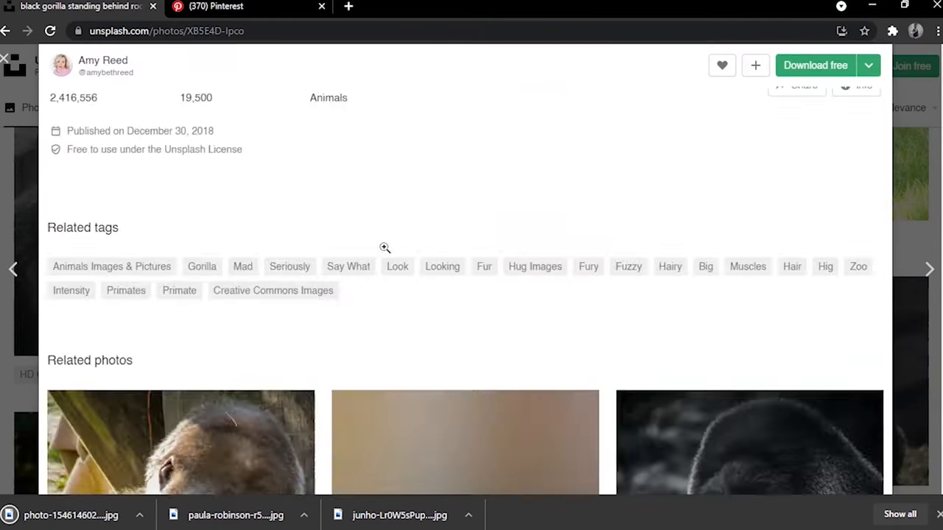
left_click(389, 246)
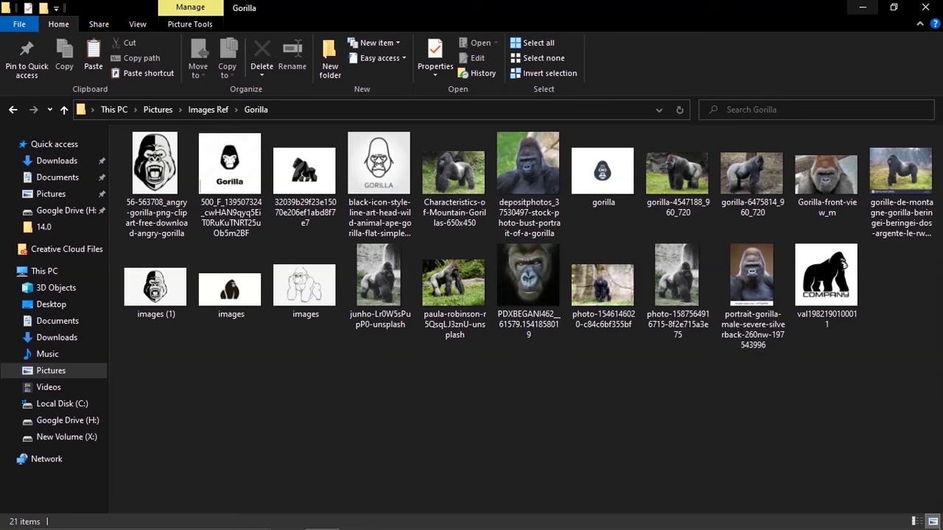
Switch to Creative Cloud Desktop and launch Illustrator.
mouse_move(499, 527)
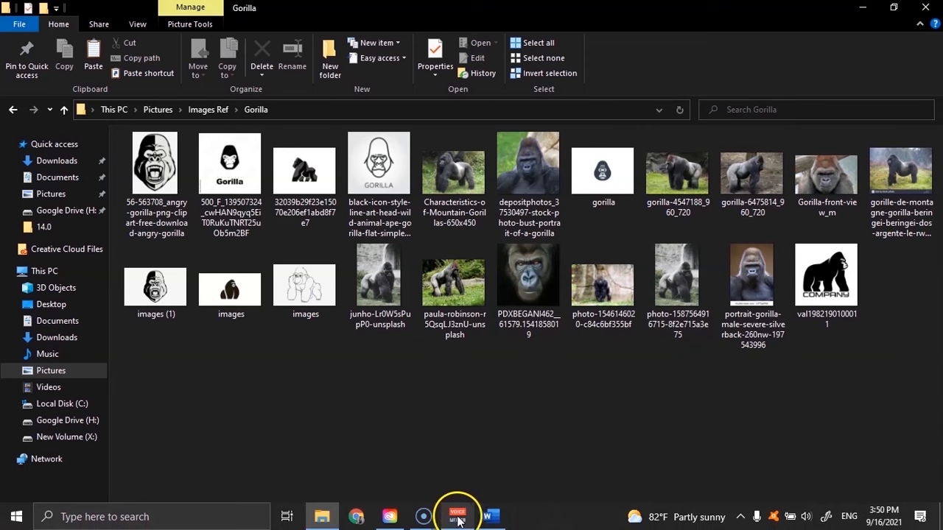
left_click(389, 517)
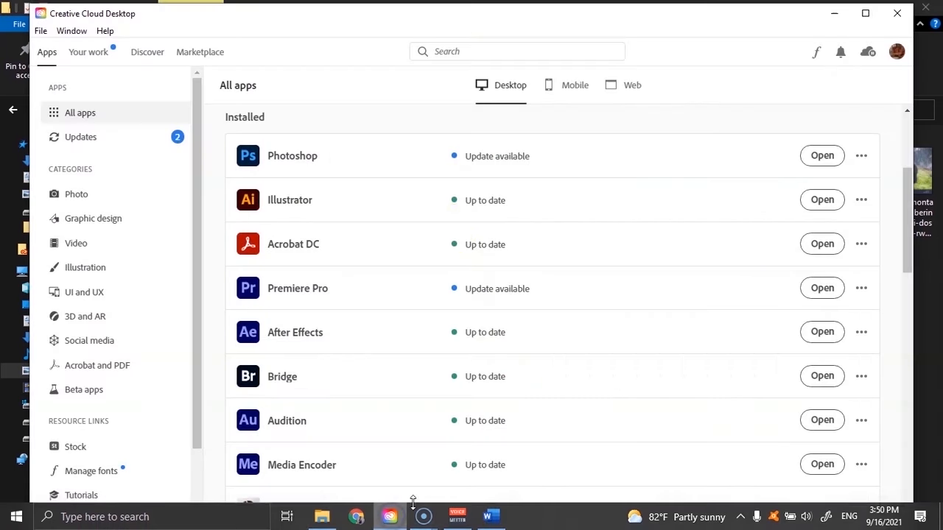
left_click(822, 204)
Create a new 1920 x 1080 px landscape web document with RGB color mode and 72 ppi raster effects.
left_click(52, 290)
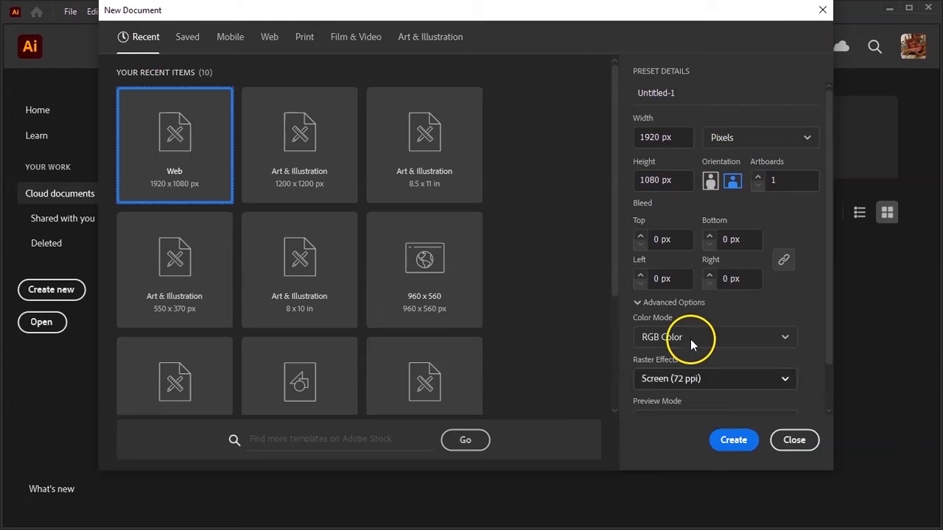
scroll(691, 339, "down", 2)
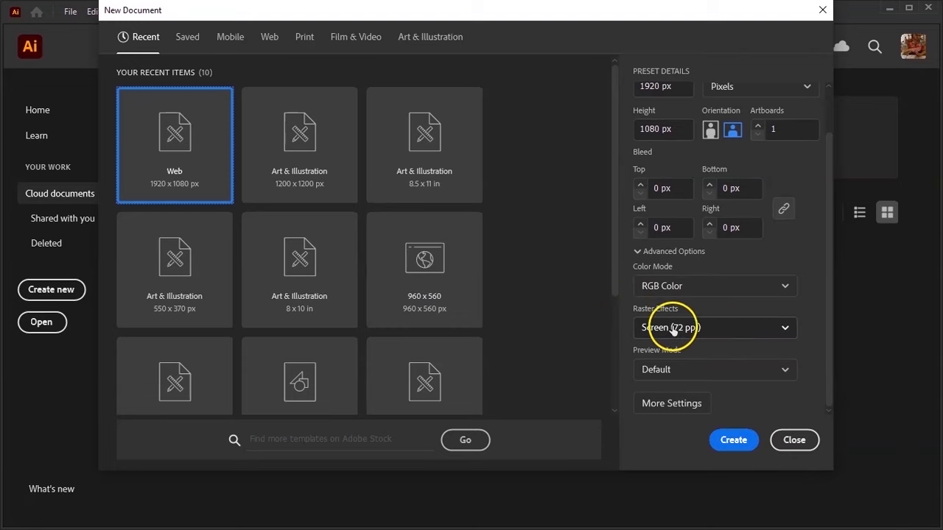
scroll(703, 291, "up", 2)
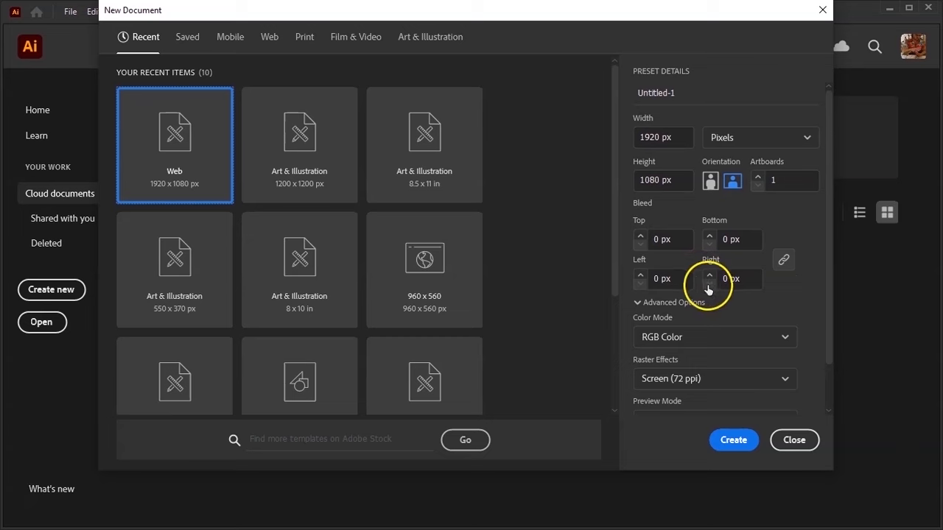
left_click(732, 440)
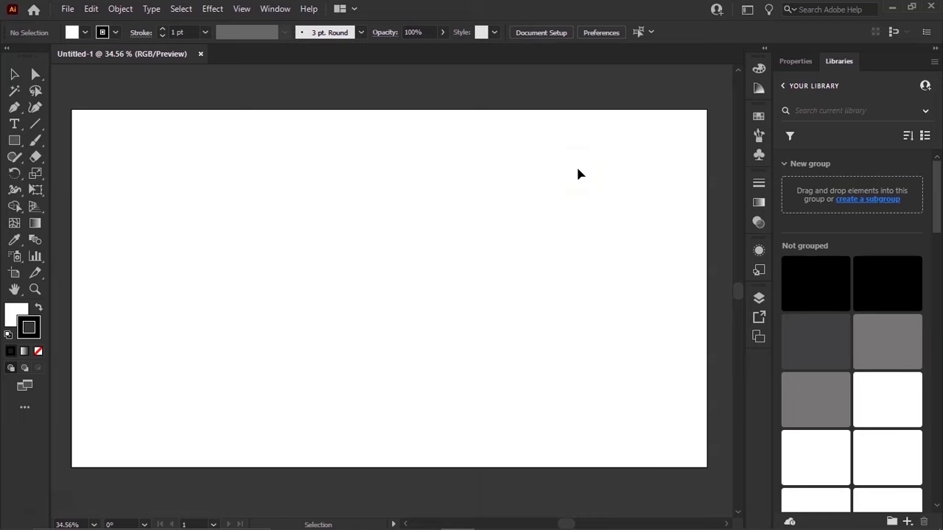
Add a second 1920 x 1080 px artboard beside the first and leave artboard editing.
key("shift+o")
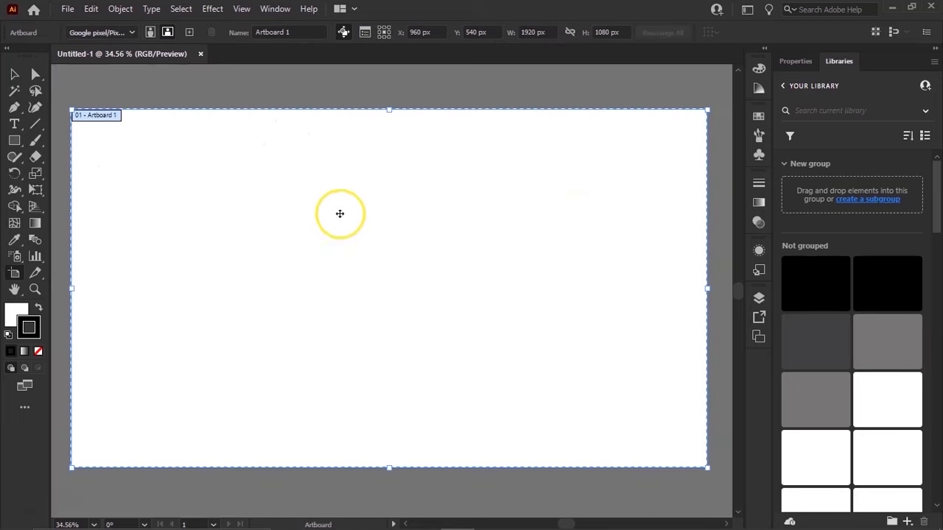
left_click(188, 33)
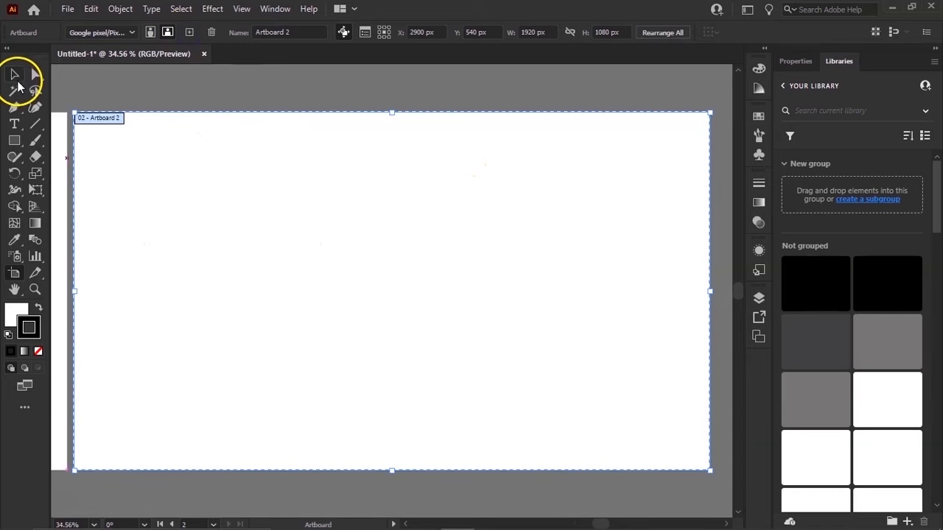
left_click(14, 75)
left_click_drag(187, 215, 655, 199)
scroll(346, 211, "down", 2)
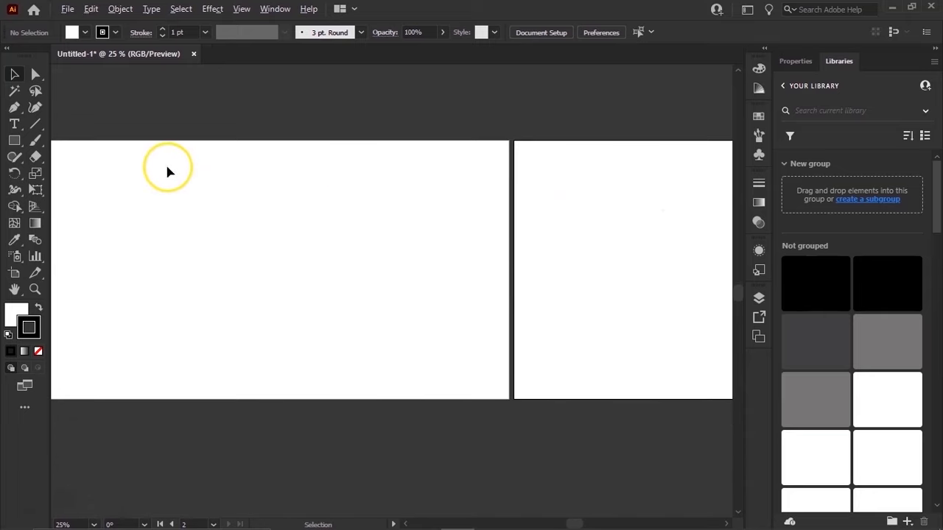
left_click_drag(198, 174, 270, 183)
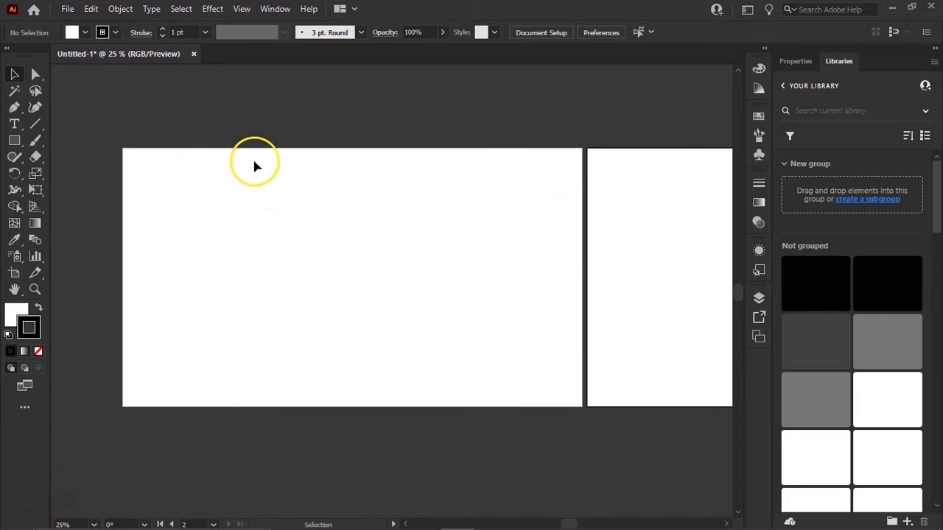
left_click_drag(651, 214, 425, 220)
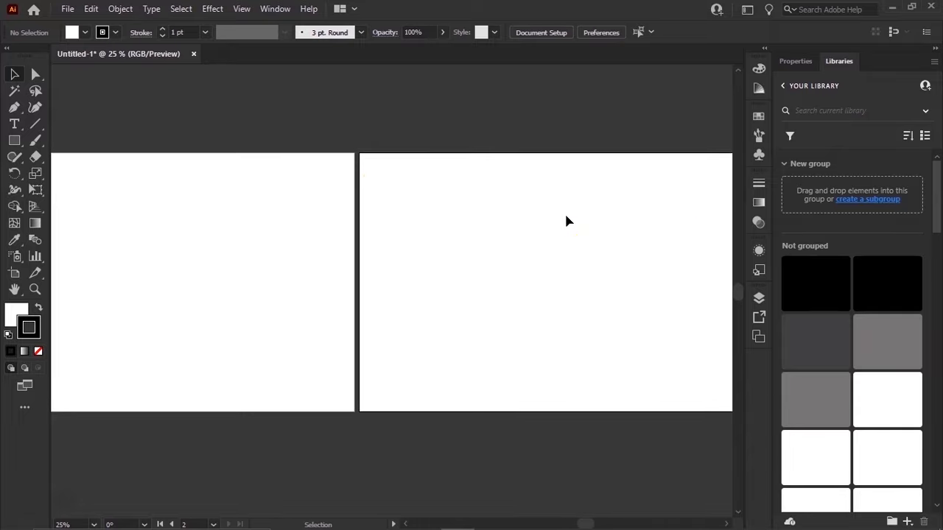
left_click(552, 190)
left_click_drag(203, 224, 432, 211)
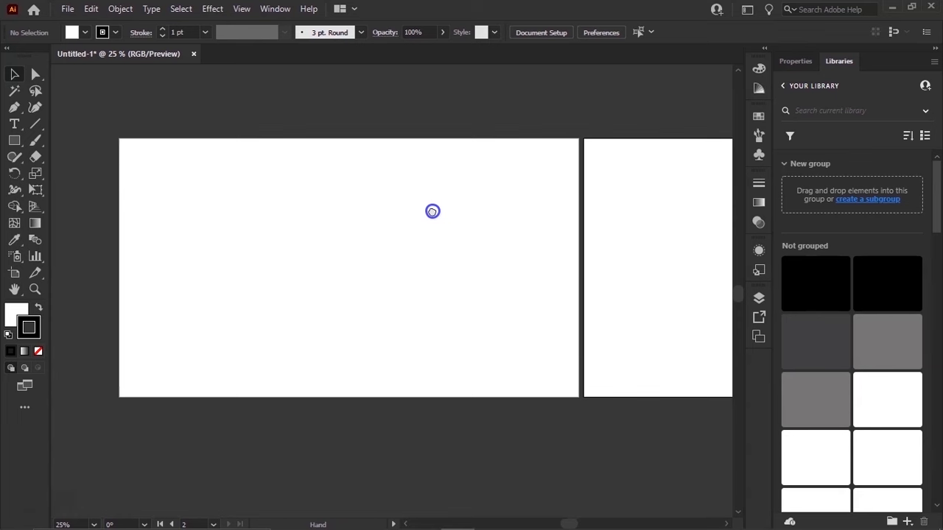
Select all the reference images in the Gorilla folder in File Explorer and place them in the Illustrator document.
left_click(322, 517)
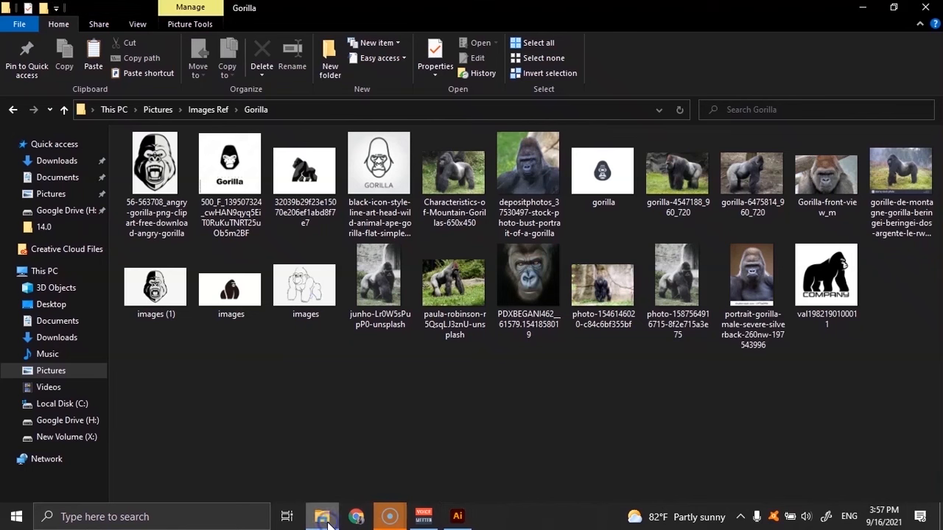
left_click(155, 162)
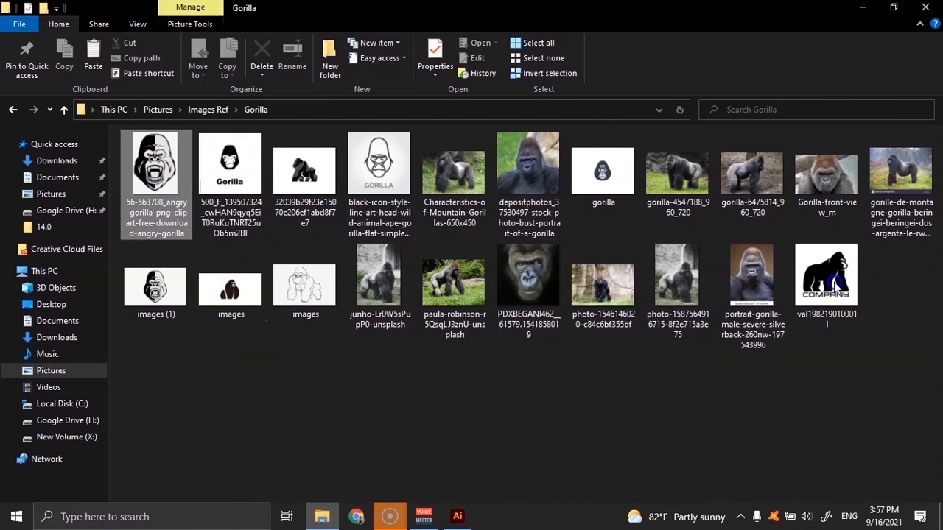
left_click(826, 287, "shift")
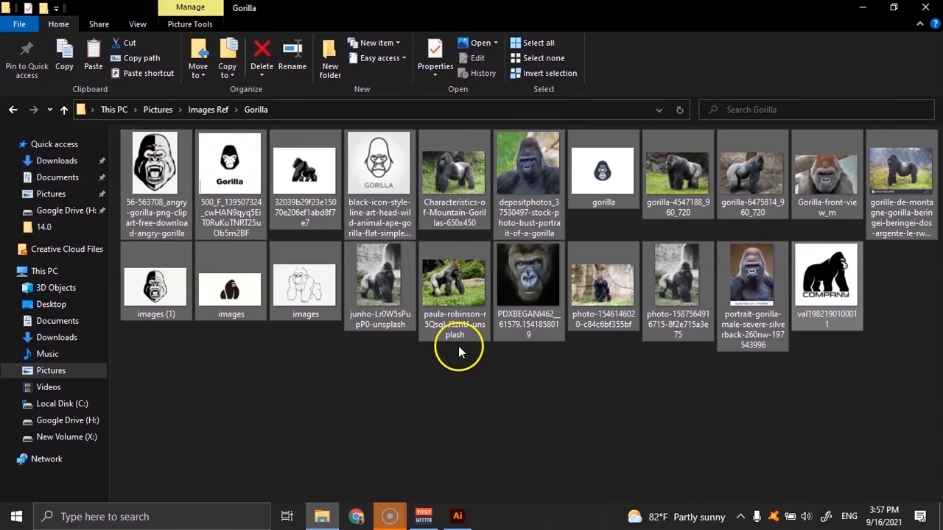
left_click(862, 7)
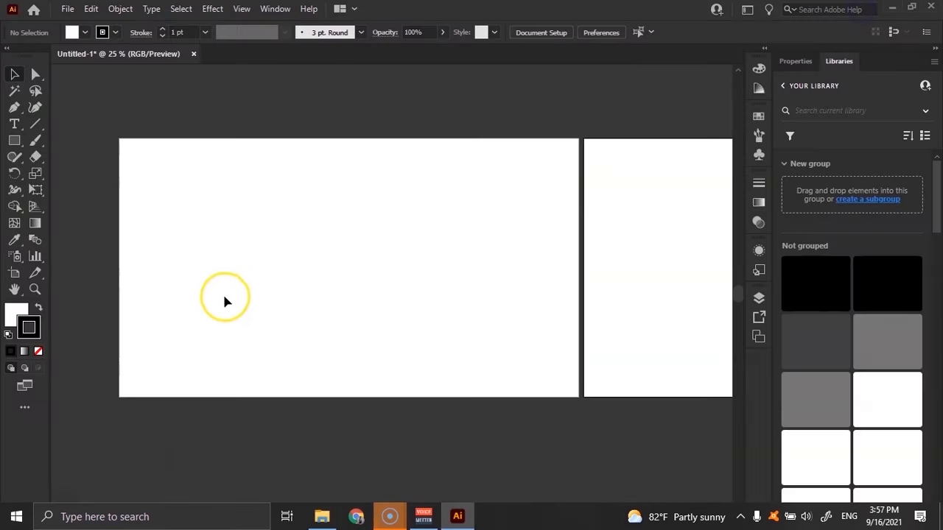
left_click(431, 319)
left_click(594, 290)
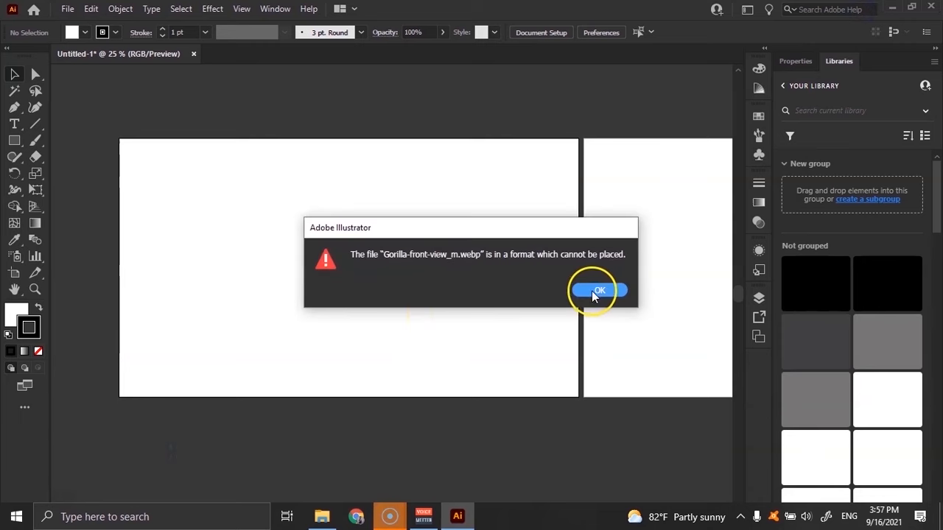
left_click(436, 318)
scroll(415, 368, "up", 1)
Scale down the oversized photo of the gorilla walking on grass past a log.
left_click(528, 313)
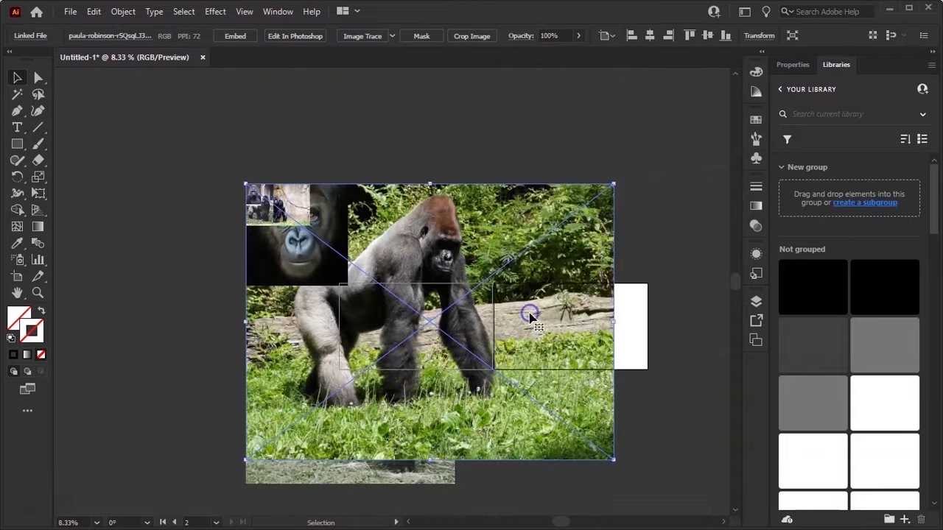
left_click_drag(614, 460, 447, 334)
scroll(432, 324, "up", 3)
scroll(316, 328, "down", 1)
Move the stacked reference images onto the first artboard and spread them out so each can be seen.
left_click_drag(488, 296, 603, 275)
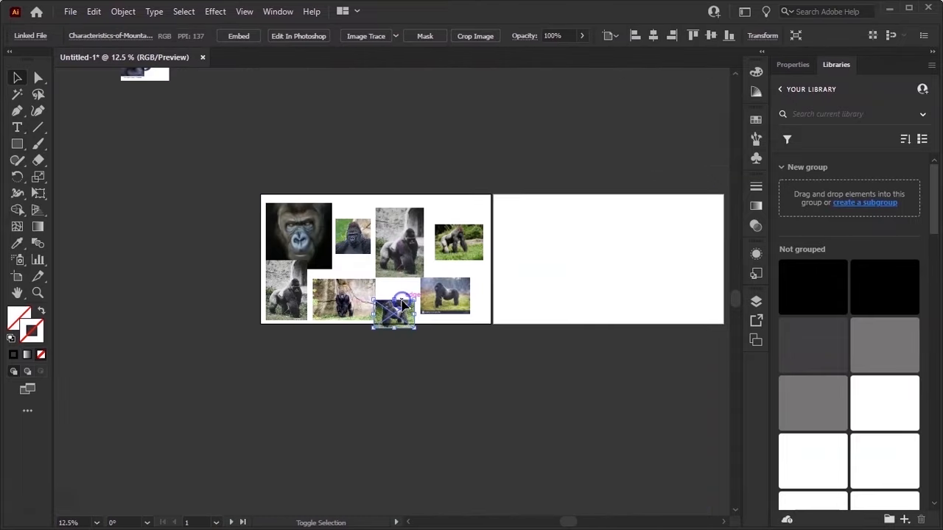
left_click_drag(400, 312, 186, 246)
left_click_drag(186, 213, 199, 211)
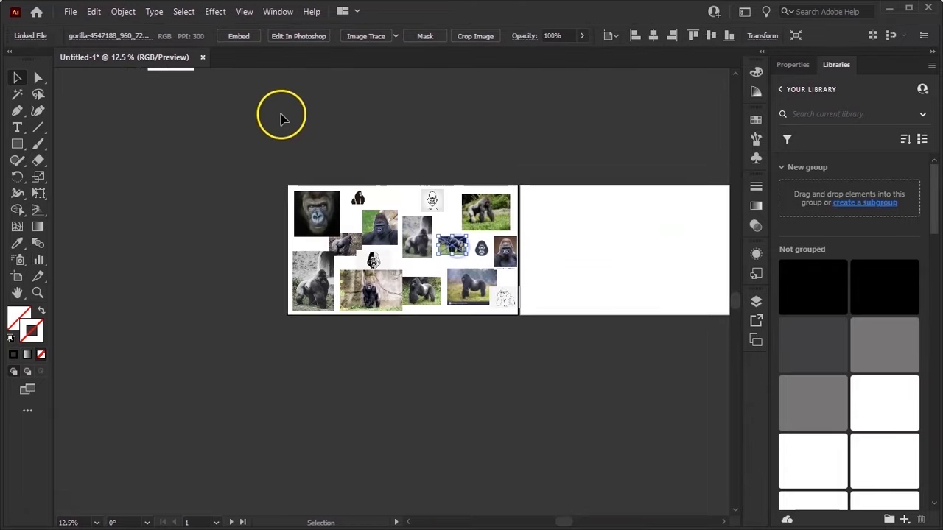
left_click_drag(408, 202, 427, 242)
left_click_drag(484, 383, 491, 259)
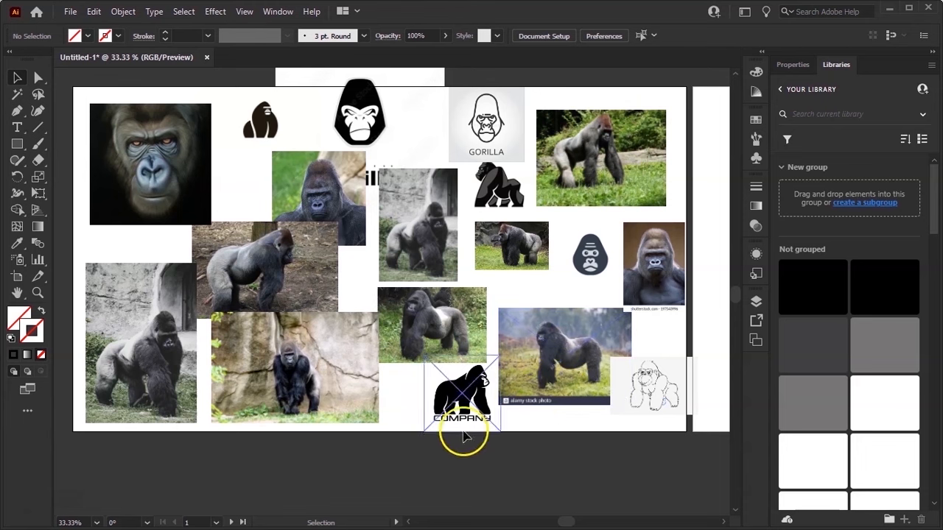
Delete the photo of the black gorilla by the rocks and reposition the brown-ground side-view photo and the chest-up portrait to reduce overlaps.
left_click(284, 381)
key("Delete")
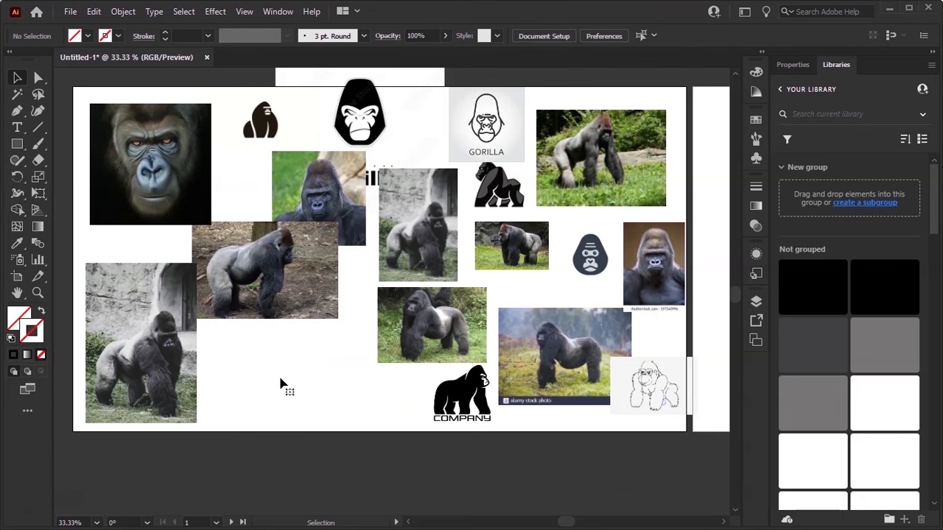
left_click_drag(248, 252, 276, 334)
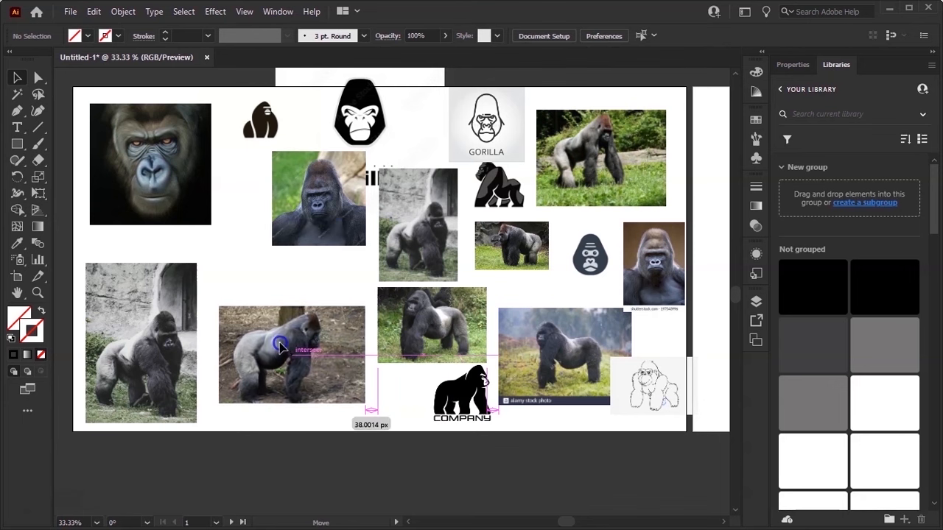
left_click_drag(319, 205, 290, 248)
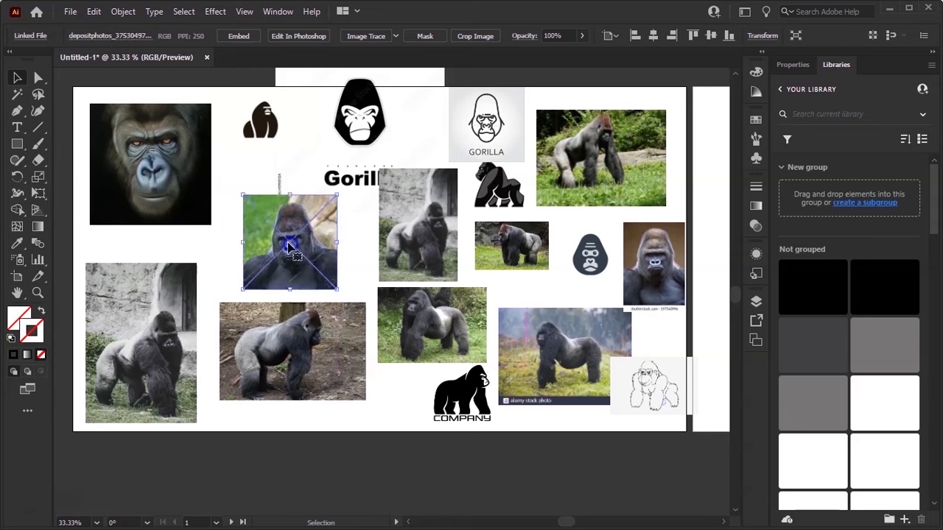
left_click(166, 197)
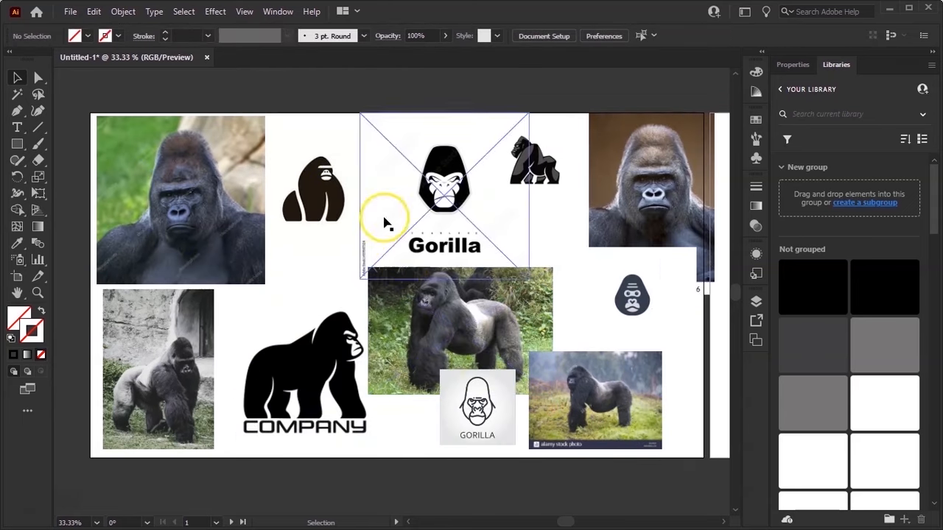
Shift the brown-background gorilla portrait inward so it sits fully on the first artboard.
left_click_drag(669, 263, 386, 249)
left_click_drag(387, 189, 364, 190)
left_click(604, 190)
Add a "Lorem ipsum" placeholder text line near the second artboard's upper edge and set its size to 72 pt.
left_click_drag(684, 191, 476, 207)
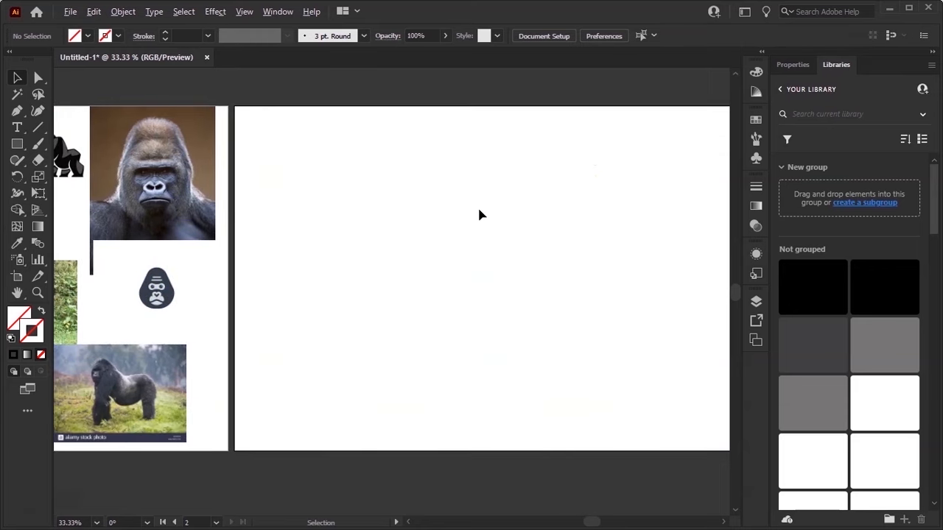
scroll(478, 206, "down", 1)
left_click_drag(556, 200, 474, 196)
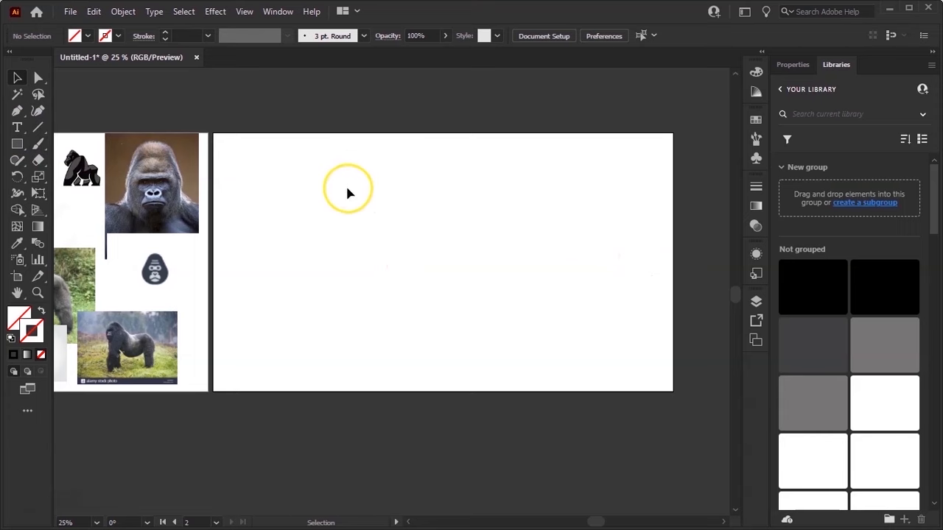
left_click(17, 129)
left_click(381, 163)
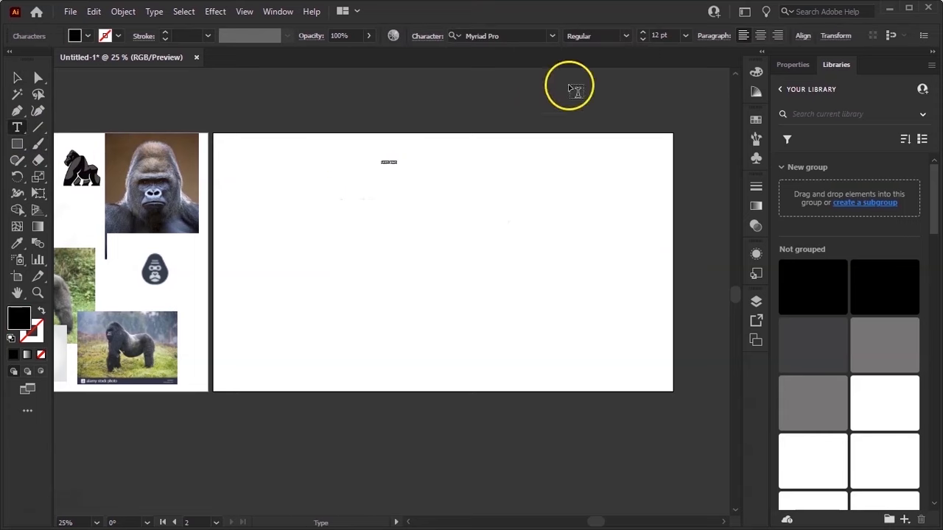
left_click(686, 36)
left_click(704, 281)
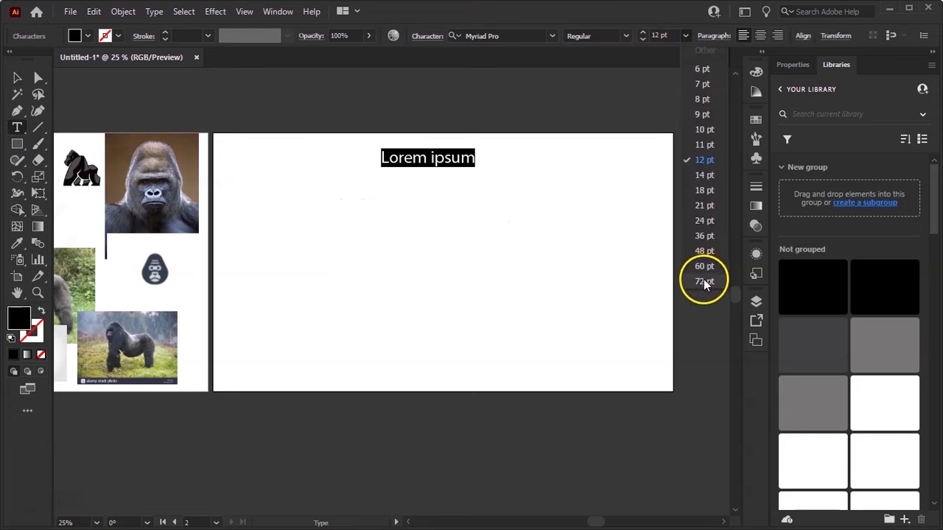
Set the placeholder text's font to Roboto Black.
left_click(527, 35)
type("Robo")
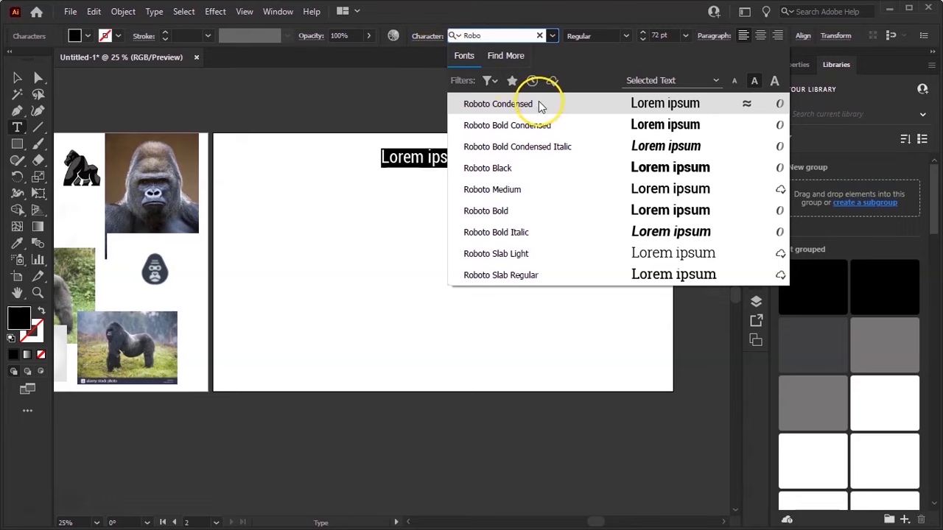
left_click(543, 170)
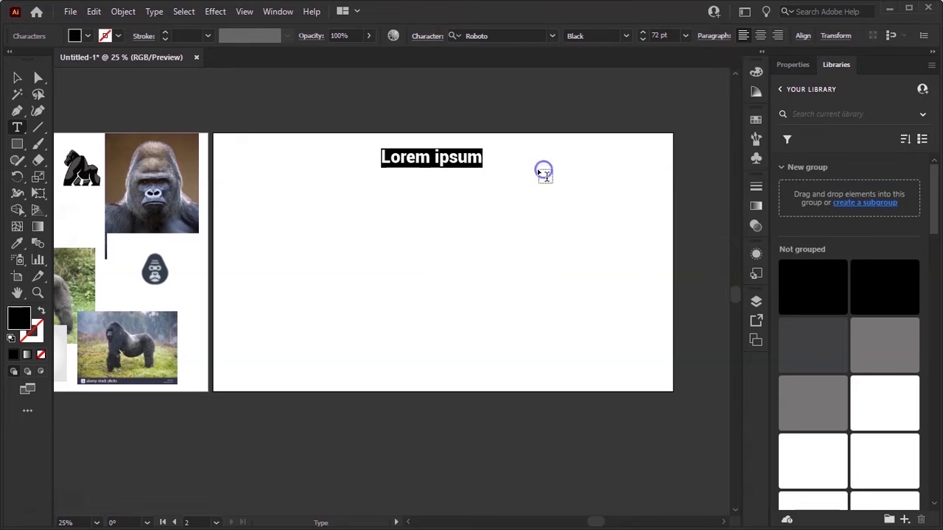